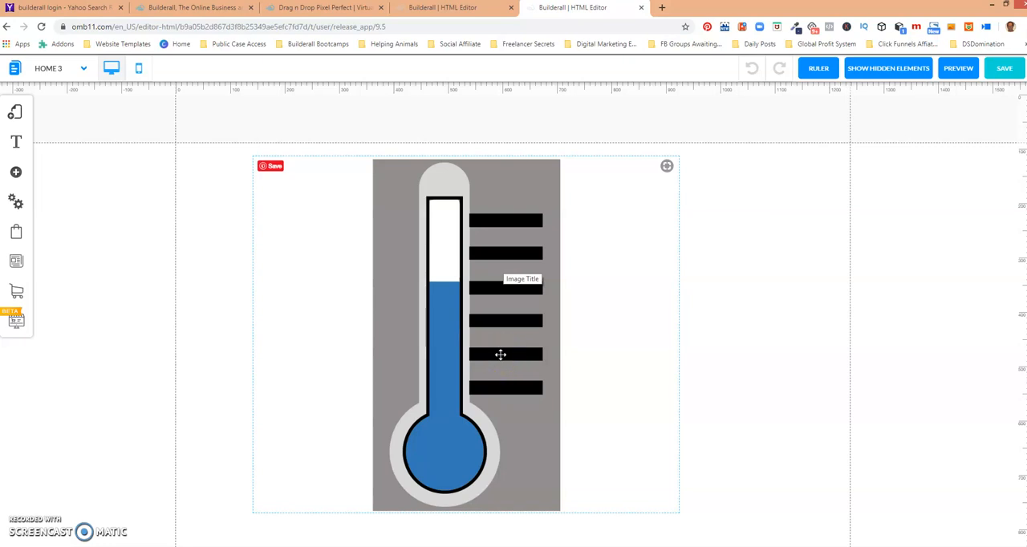
# Preview the finished thermometer example page and return to the editor.
pyautogui.click(958, 69)
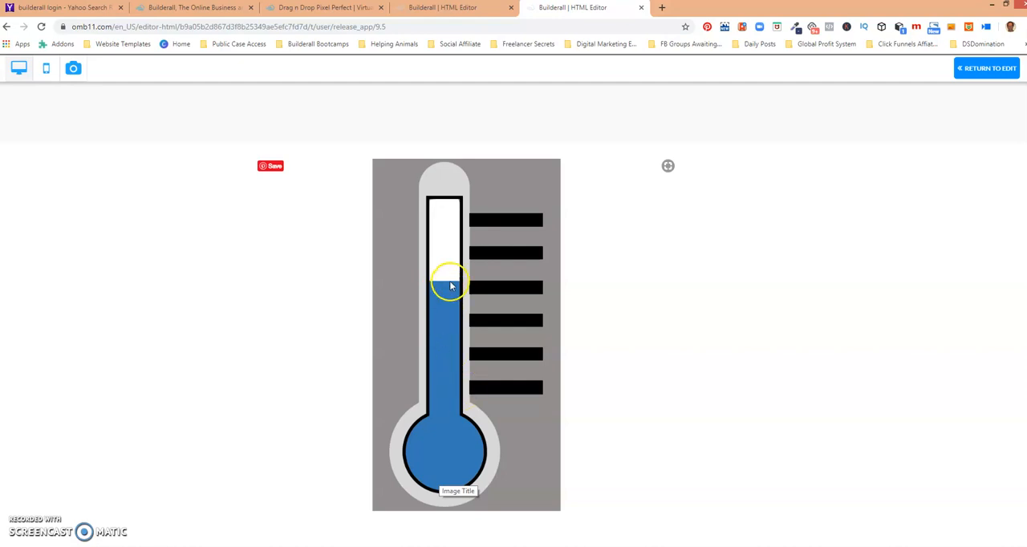
pyautogui.click(987, 68)
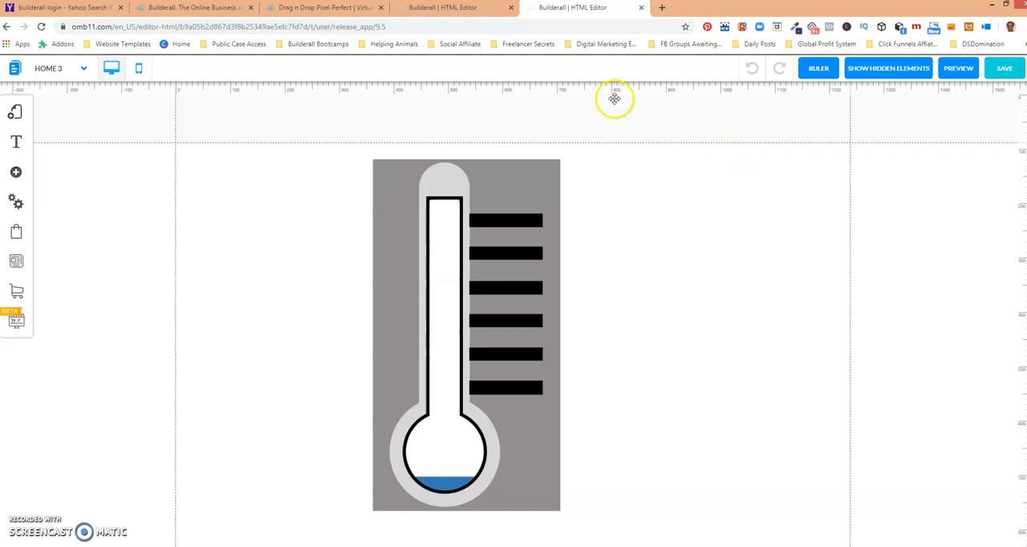
# In the blank editor tab, add a standard Image element and move it up on the page.
pyautogui.click(459, 10)
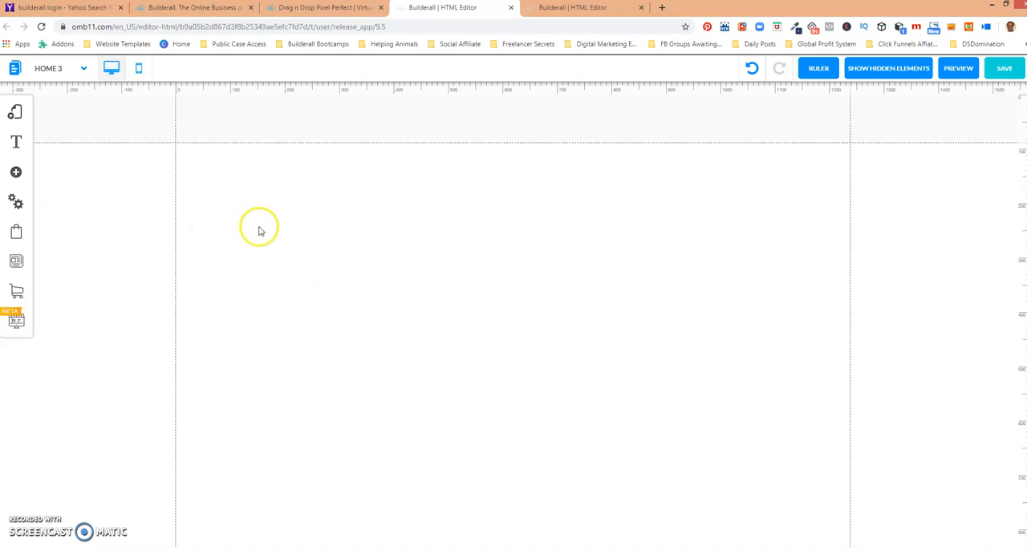
pyautogui.click(16, 175)
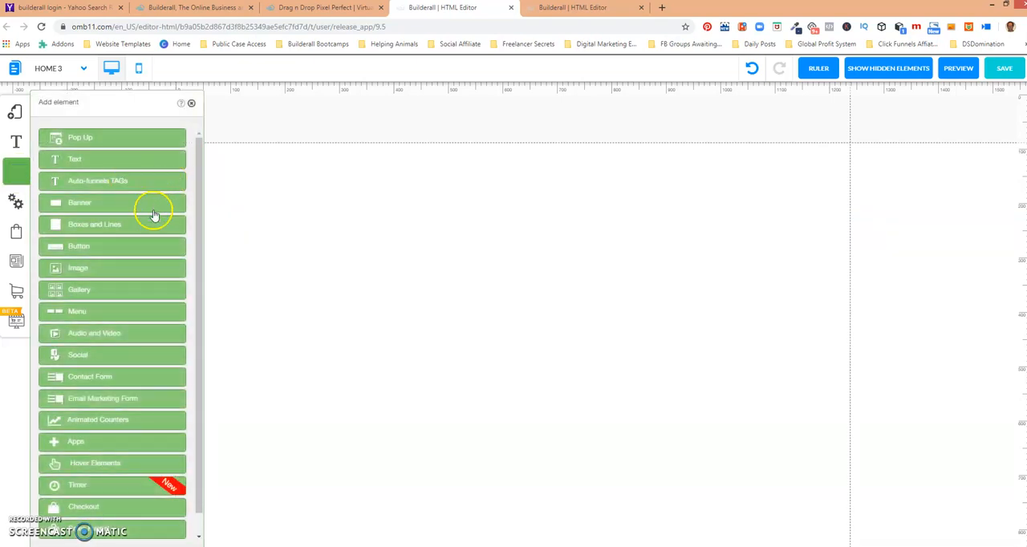
pyautogui.click(86, 271)
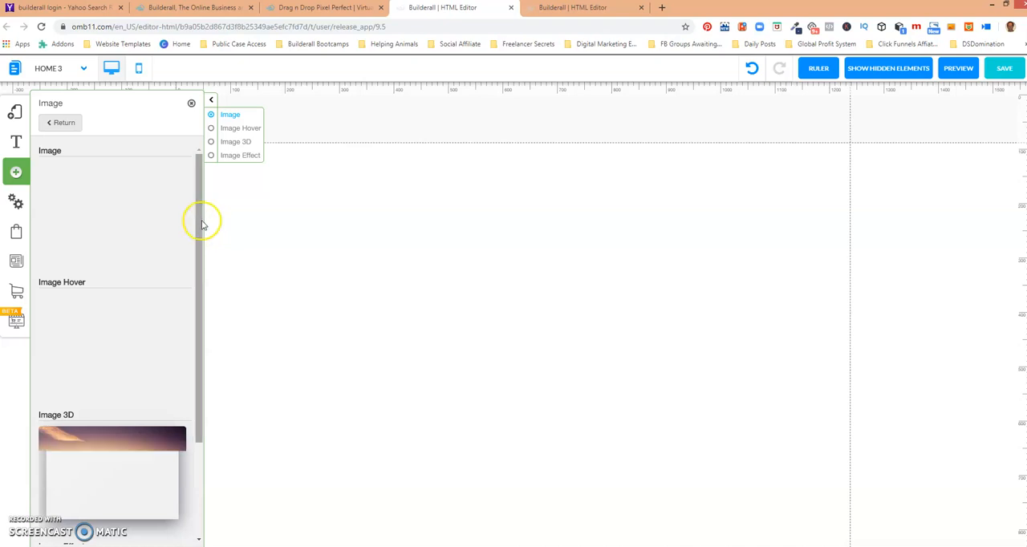
pyautogui.moveTo(202, 205); pyautogui.dragTo(203, 181)
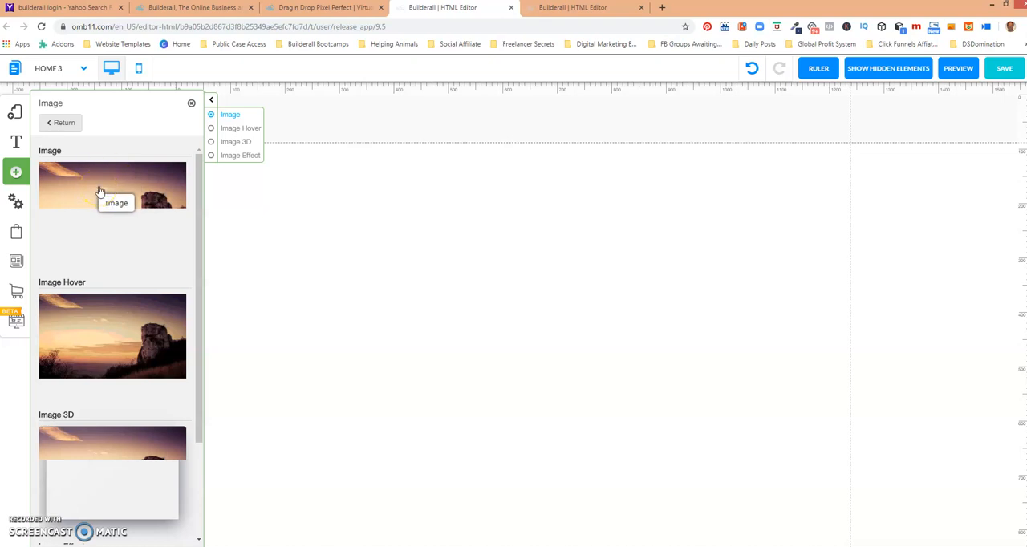
pyautogui.click(99, 188)
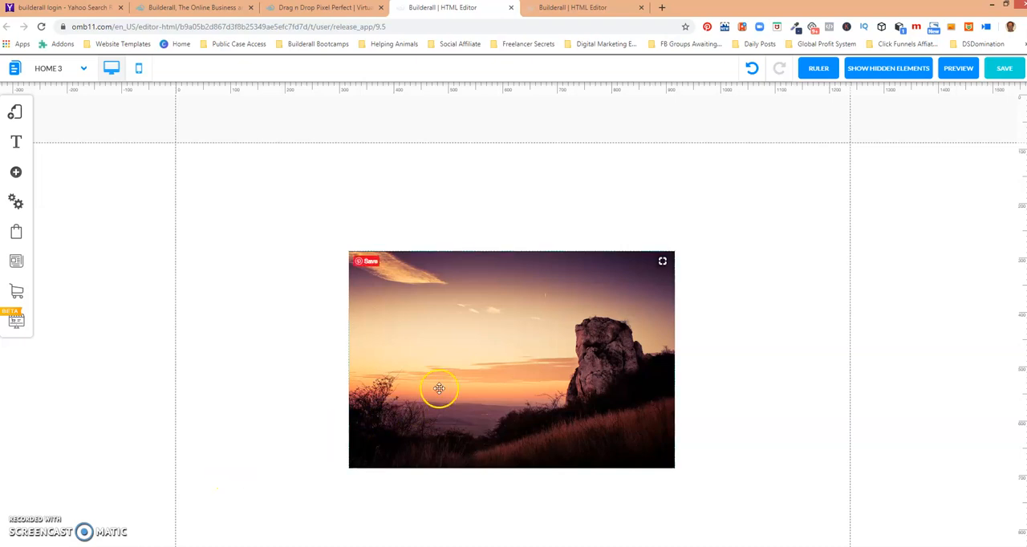
pyautogui.moveTo(483, 314); pyautogui.dragTo(476, 271)
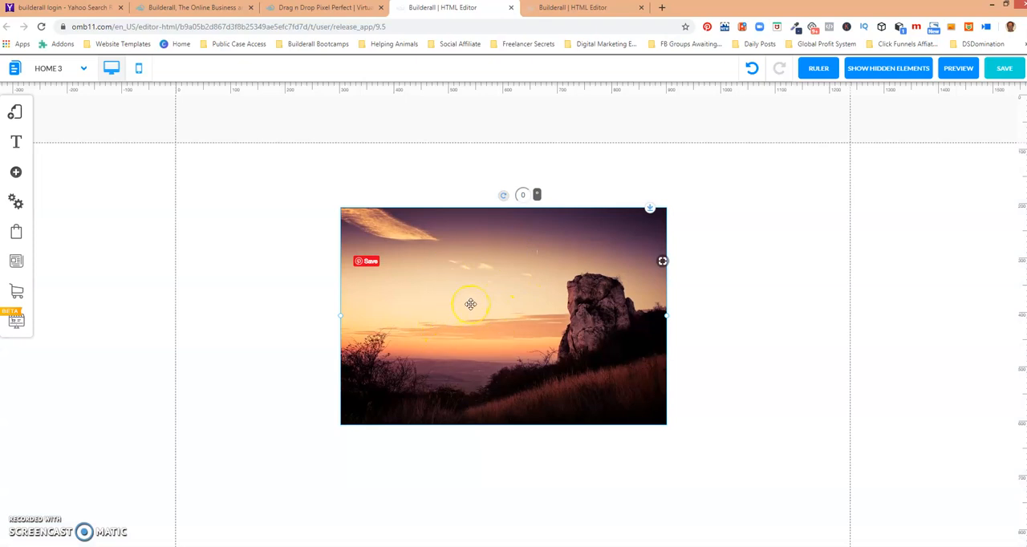
# Replace the image with the "thermometer forums example with shaded sides" picture from My Files.
pyautogui.click(471, 304)
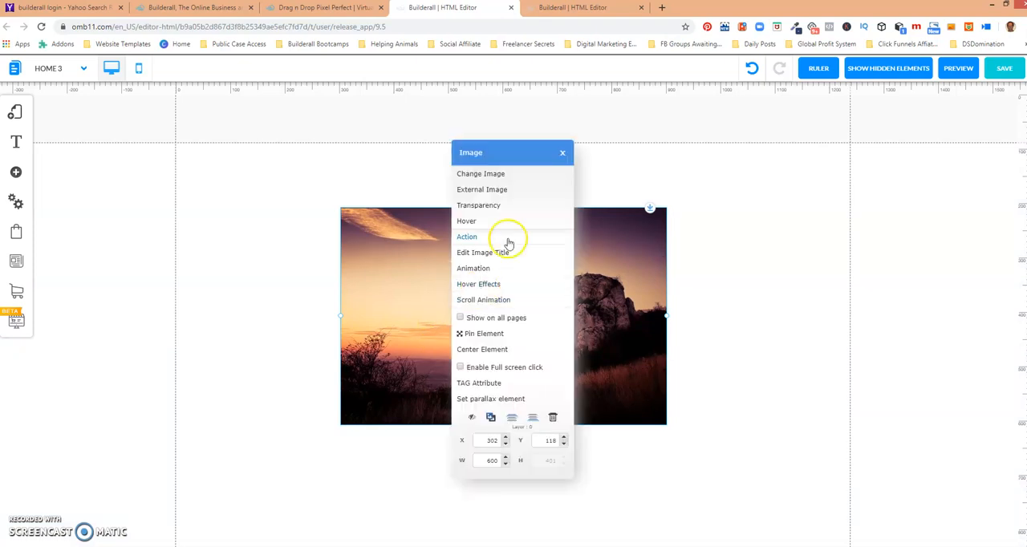
pyautogui.click(495, 175)
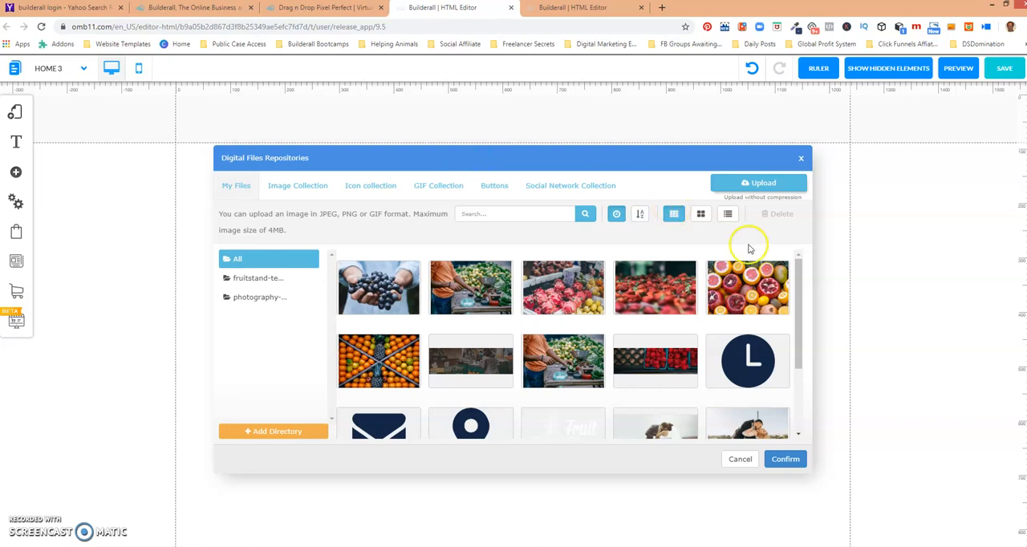
pyautogui.moveTo(797, 282); pyautogui.dragTo(819, 351)
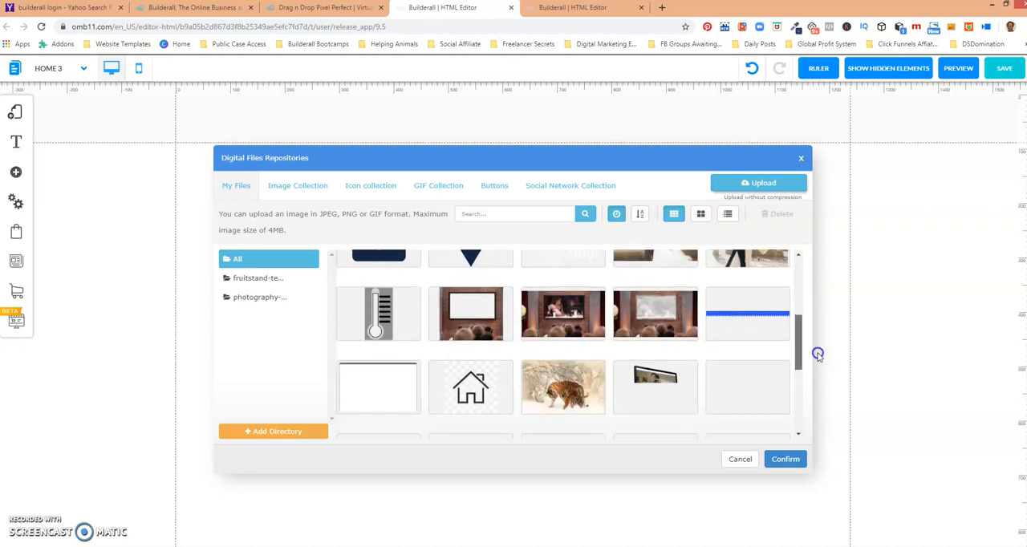
pyautogui.click(385, 310)
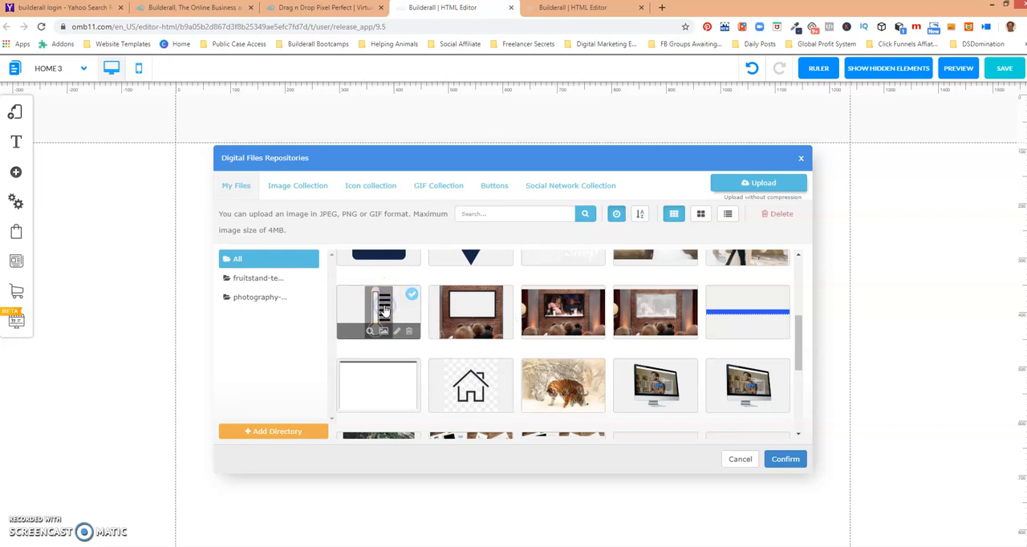
pyautogui.click(786, 463)
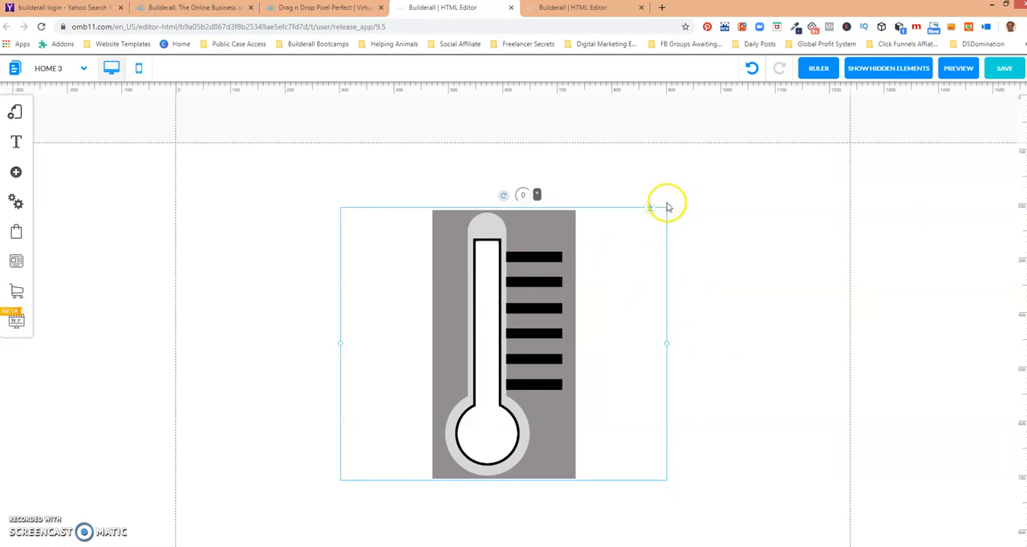
# Enlarge the thermometer image and reposition it on the page.
pyautogui.moveTo(667, 342); pyautogui.dragTo(781, 361)
pyautogui.moveTo(605, 361); pyautogui.dragTo(535, 310)
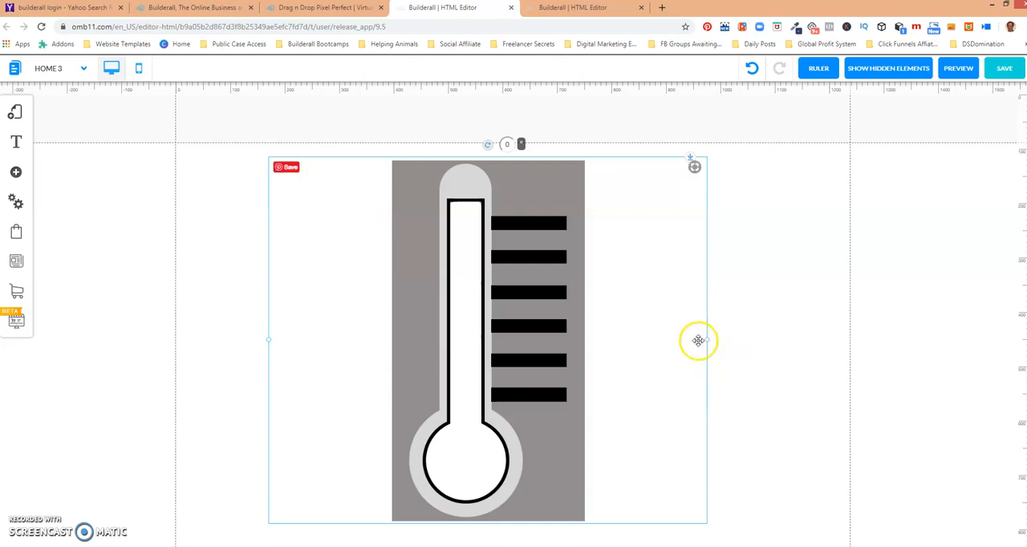
pyautogui.click(767, 273)
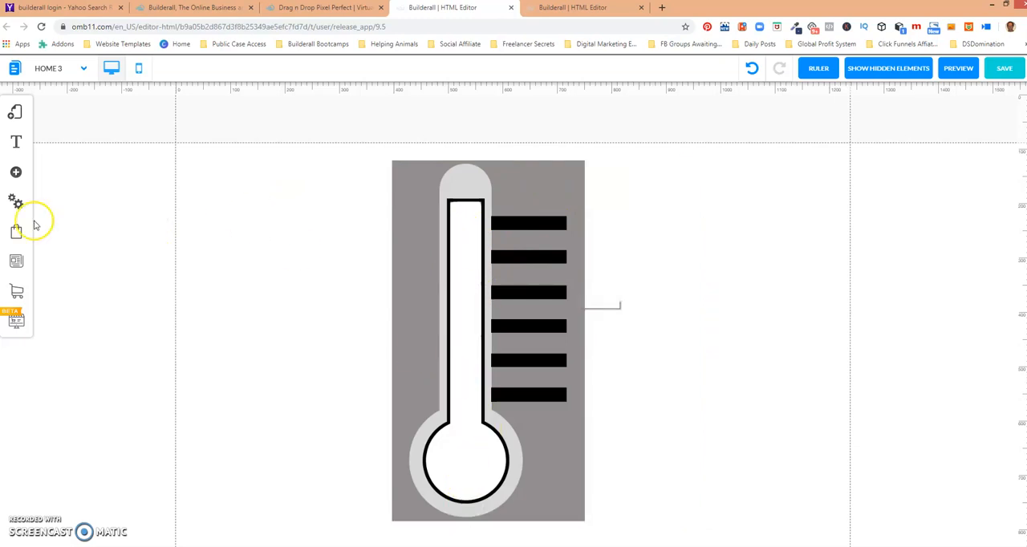
# Add a blue simple box from Boxes and Lines and place it across the thermometer's tube.
pyautogui.click(16, 175)
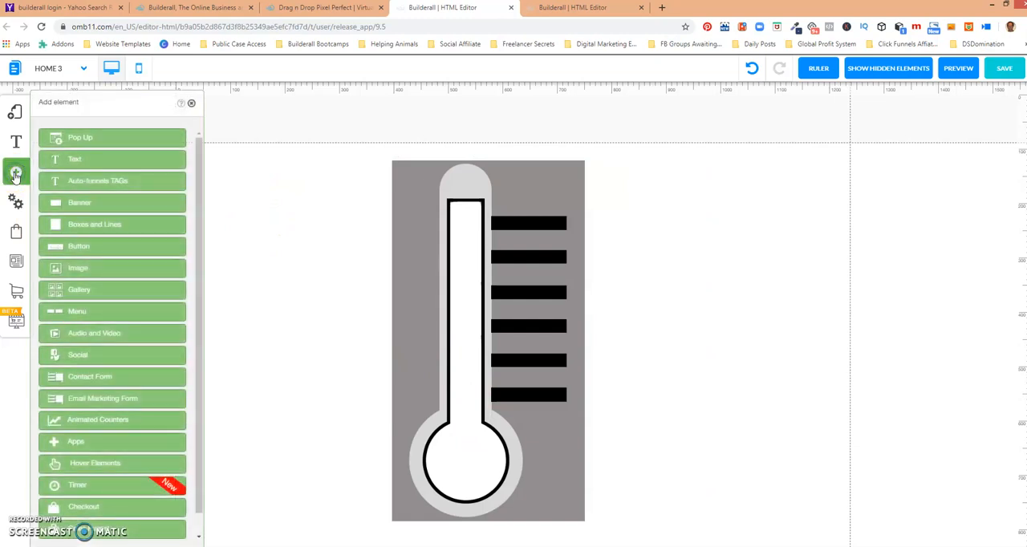
pyautogui.click(91, 227)
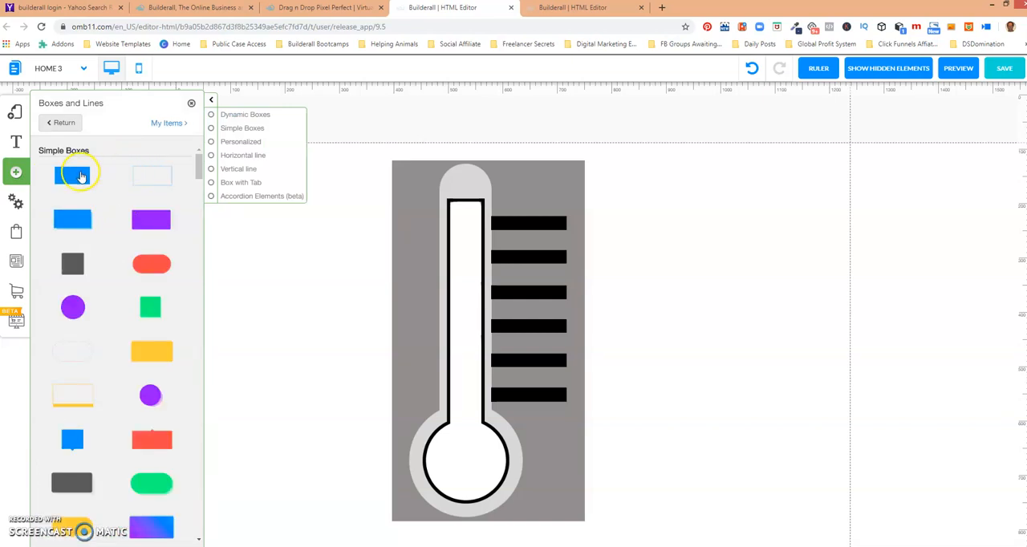
pyautogui.click(81, 176)
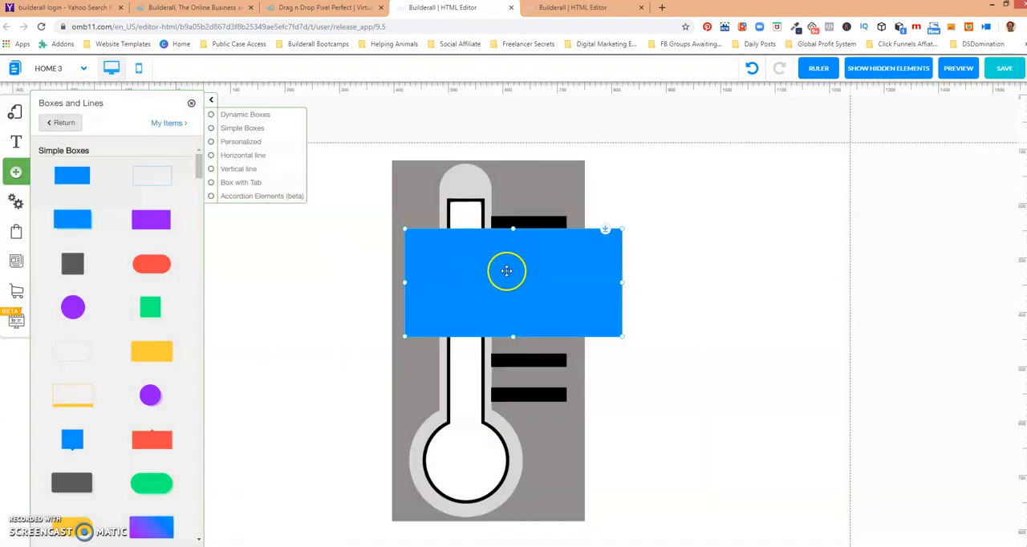
pyautogui.moveTo(578, 268); pyautogui.dragTo(546, 325)
# Send the blue box one layer back, behind the thermometer image.
pyautogui.click(525, 310)
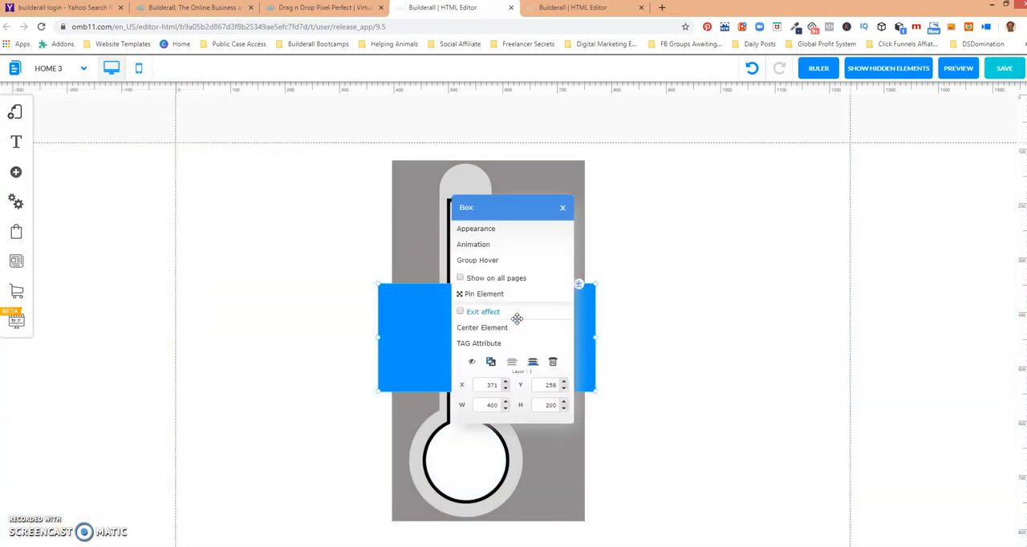
pyautogui.click(531, 362)
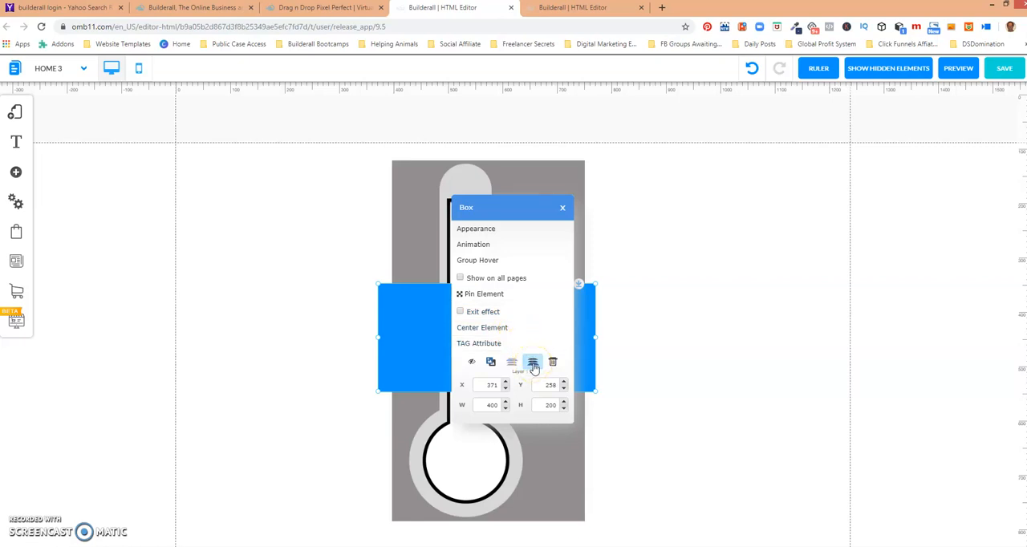
pyautogui.click(534, 365)
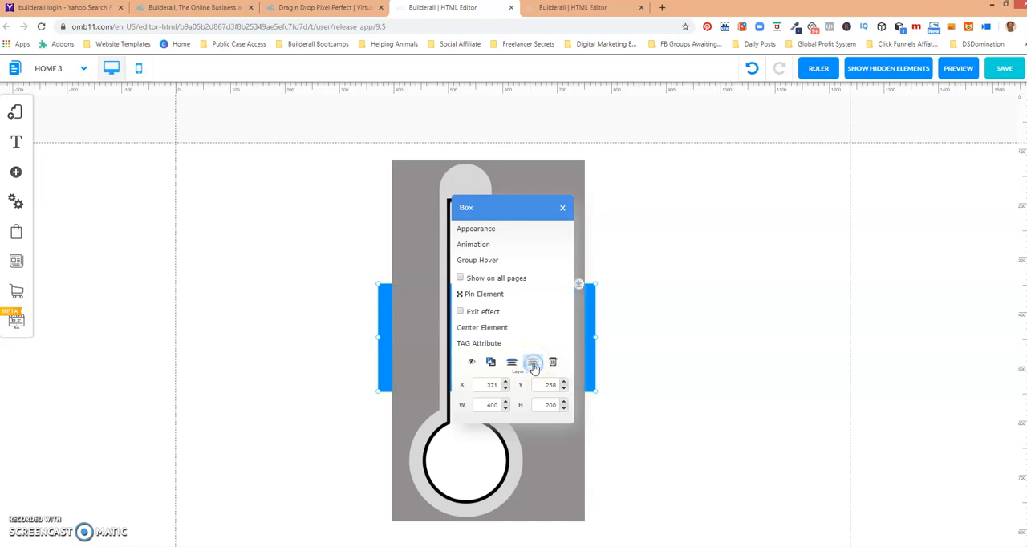
pyautogui.click(562, 207)
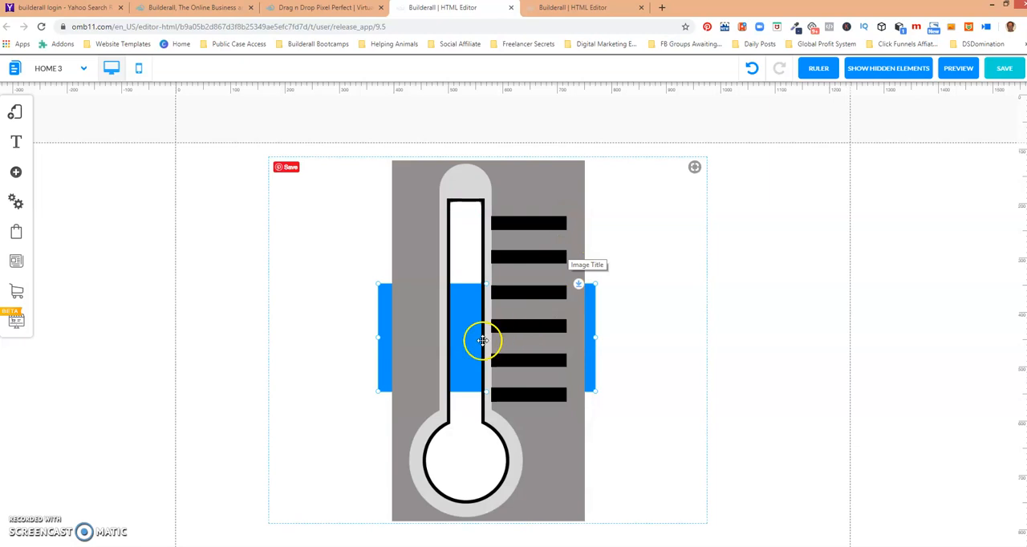
# Resize and shift the thermometer image so the blue box fills the lower tube.
pyautogui.moveTo(463, 335)
pyautogui.mouseDown()
pyautogui.moveTo(463, 370)
pyautogui.moveTo(466, 328)
pyautogui.mouseUp()
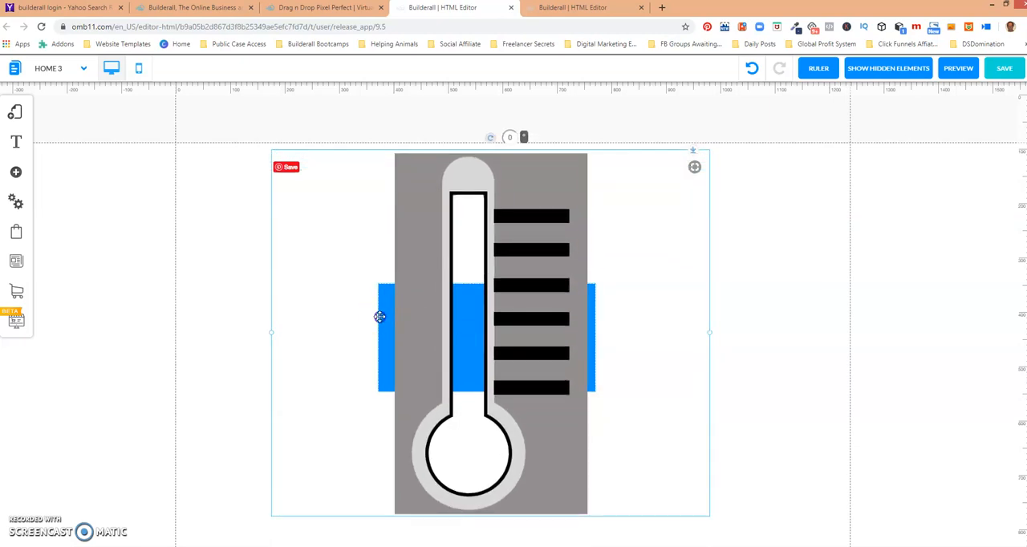
pyautogui.moveTo(380, 316); pyautogui.dragTo(428, 315)
pyautogui.moveTo(319, 331); pyautogui.dragTo(382, 333)
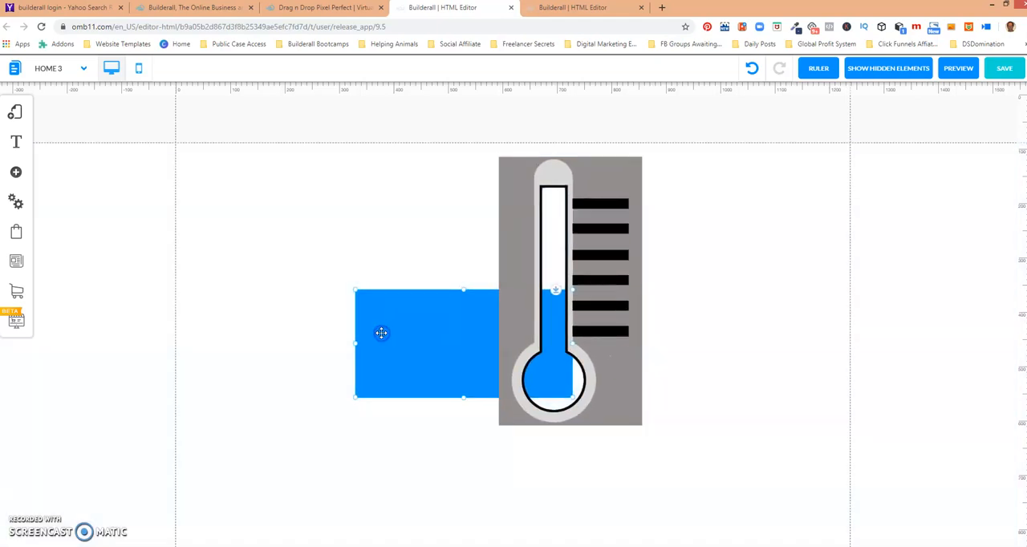
# Adjust the thermometer image's layer order relative to the blue box.
pyautogui.click(471, 311)
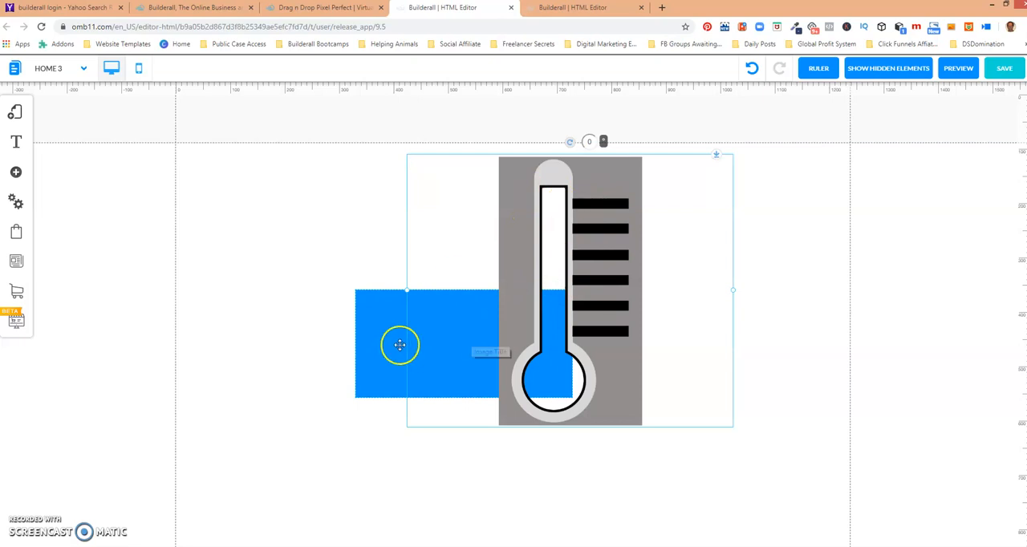
pyautogui.click(513, 321)
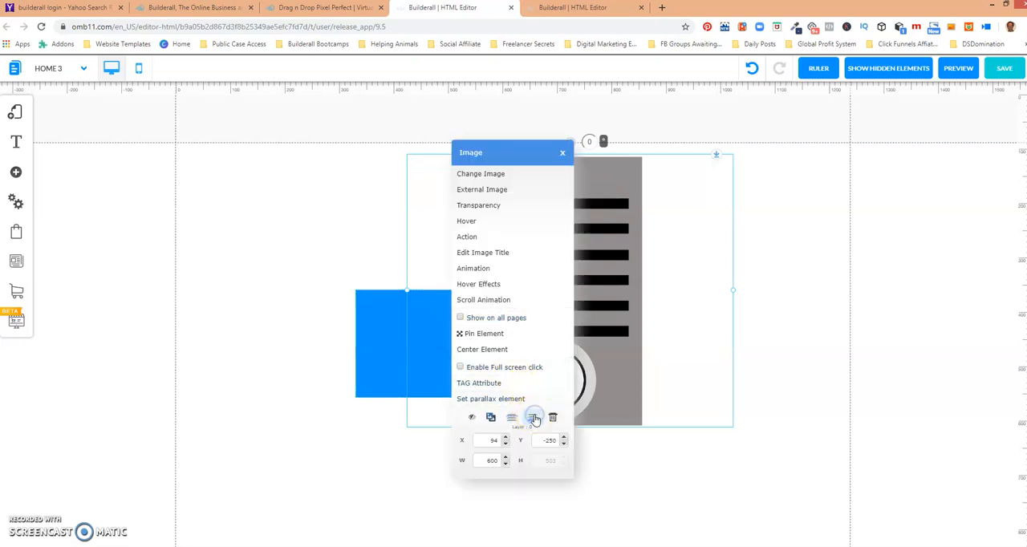
pyautogui.click(399, 237)
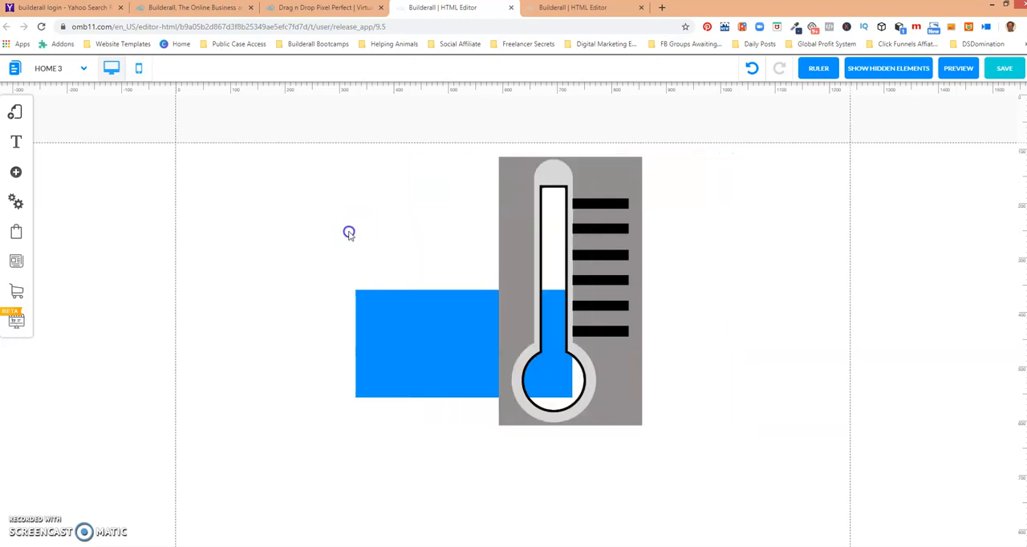
# Move the thermometer image further to the right, away from the box.
pyautogui.click(613, 216)
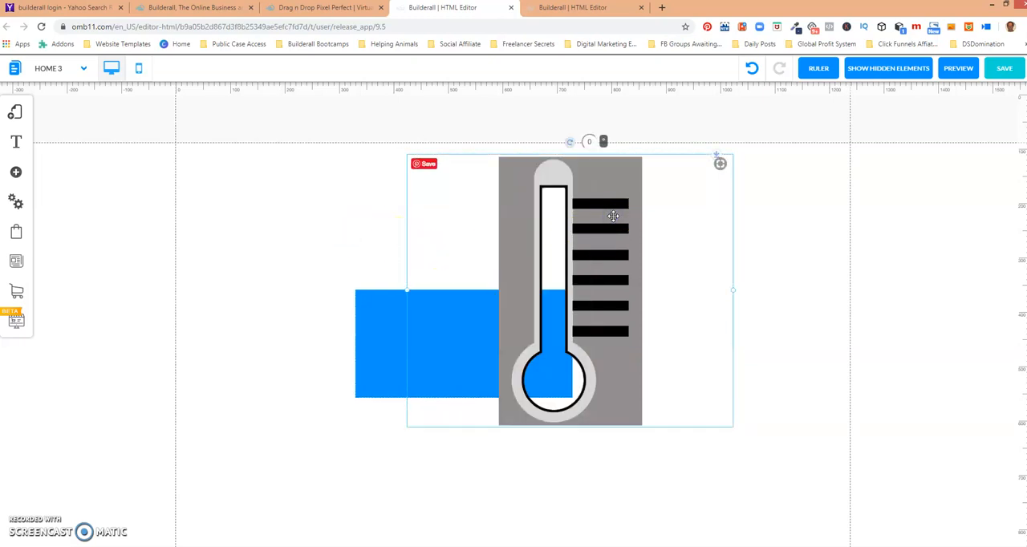
pyautogui.moveTo(717, 193); pyautogui.dragTo(800, 202)
# Delete the blue box.
pyautogui.click(412, 322)
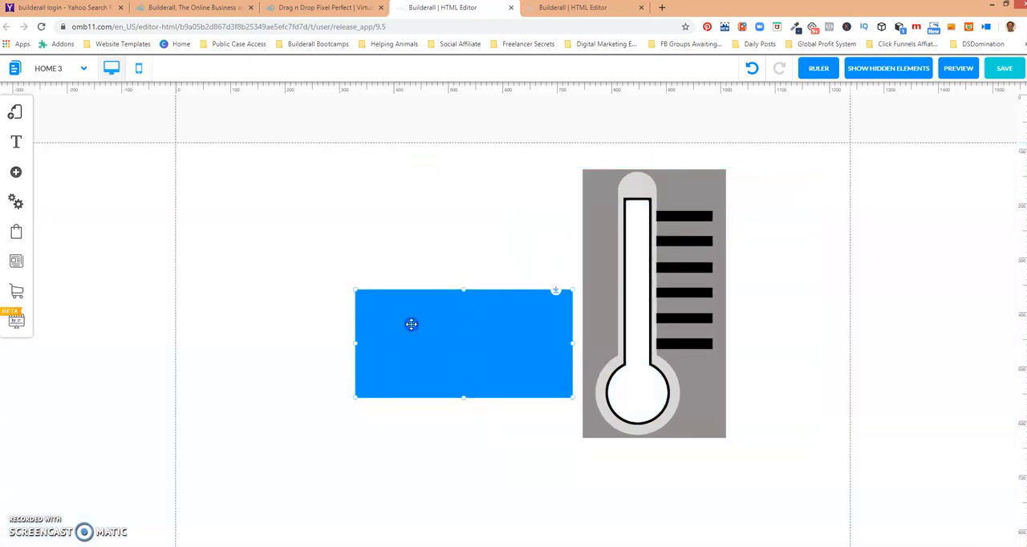
pyautogui.rightClick(411, 323)
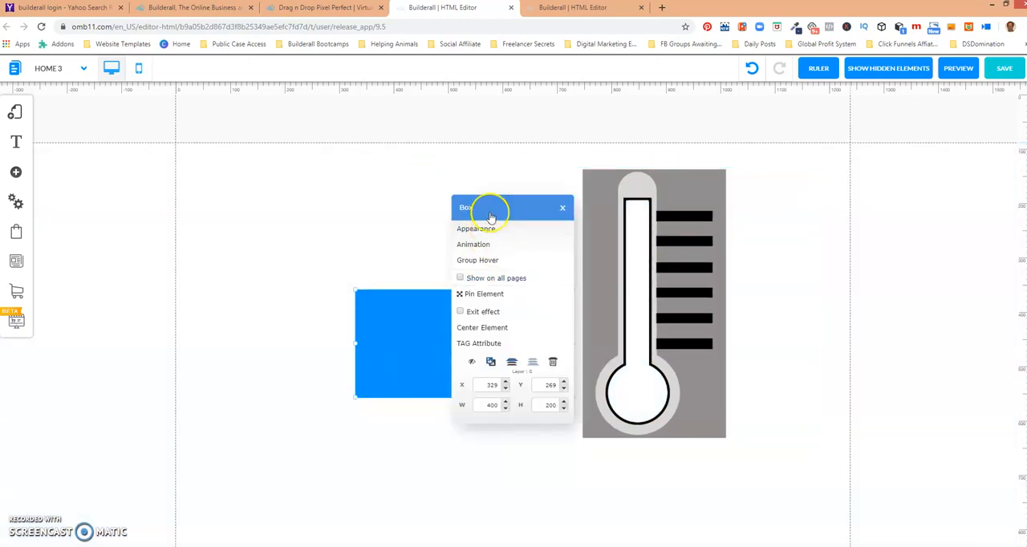
pyautogui.click(552, 362)
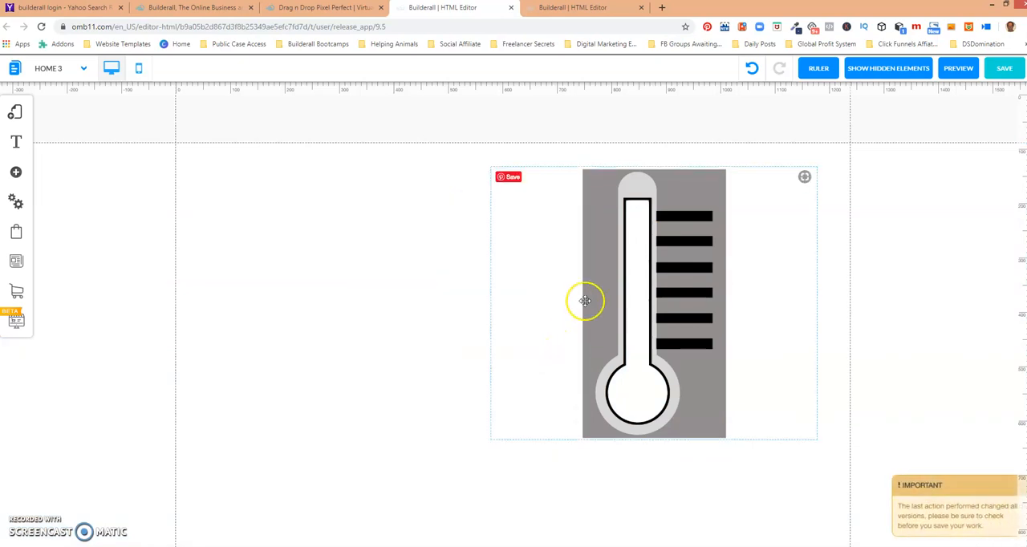
# Move the thermometer image left and add the blue progress bar from Animated Counters onto it.
pyautogui.moveTo(590, 299); pyautogui.dragTo(455, 302)
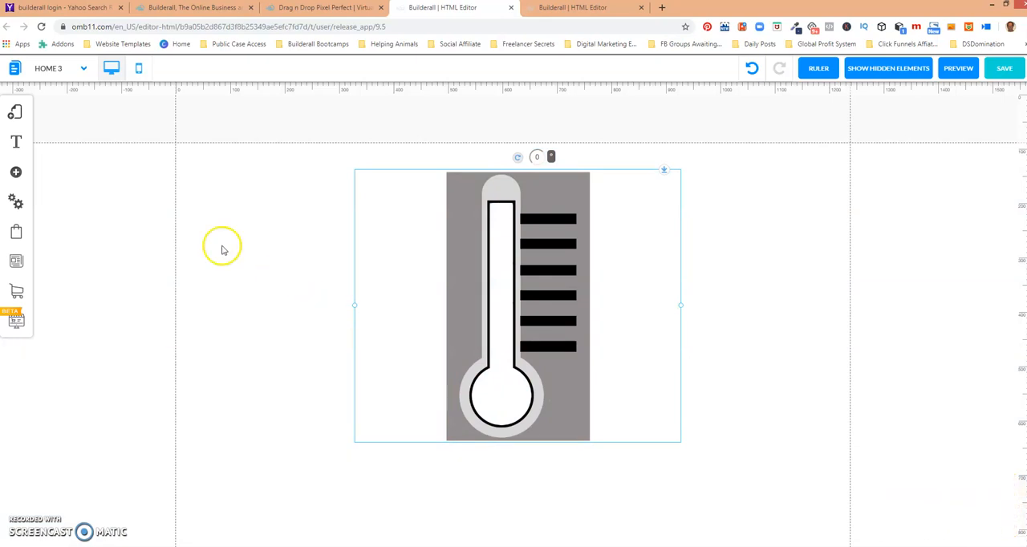
pyautogui.click(16, 171)
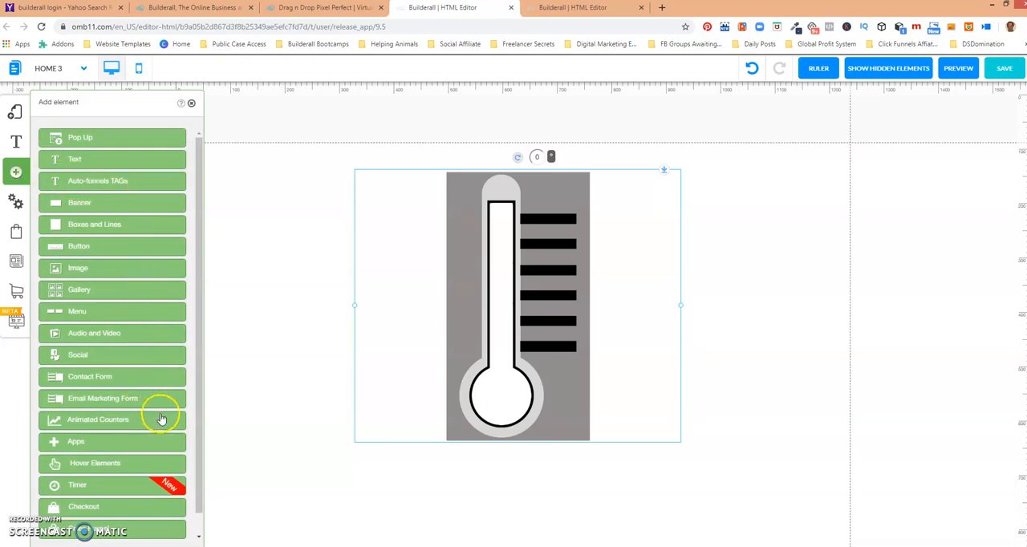
pyautogui.click(119, 418)
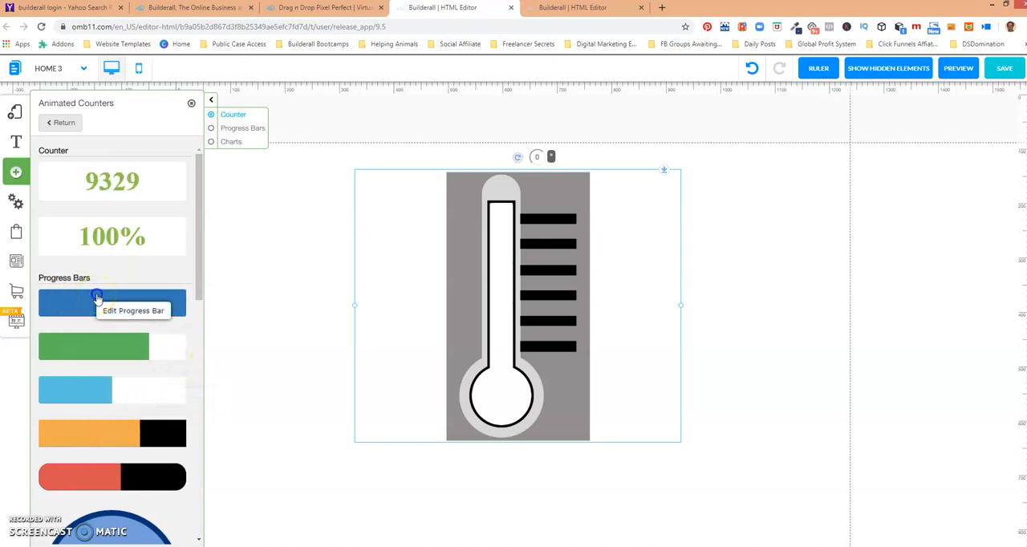
pyautogui.click(96, 297)
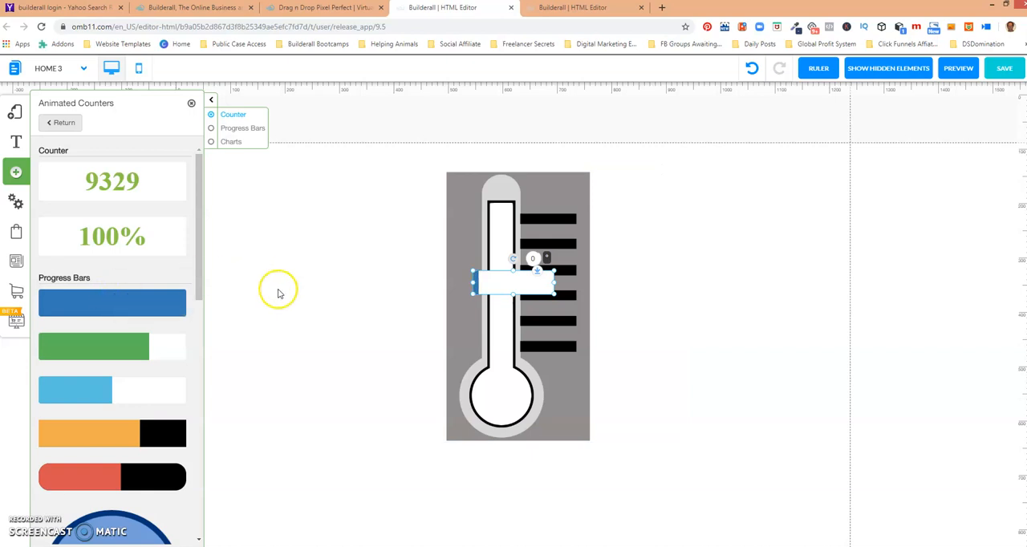
# Move the progress bar off to the side of the thermometer and rotate it to 269 degrees so it stands vertically.
pyautogui.moveTo(495, 286); pyautogui.dragTo(716, 284)
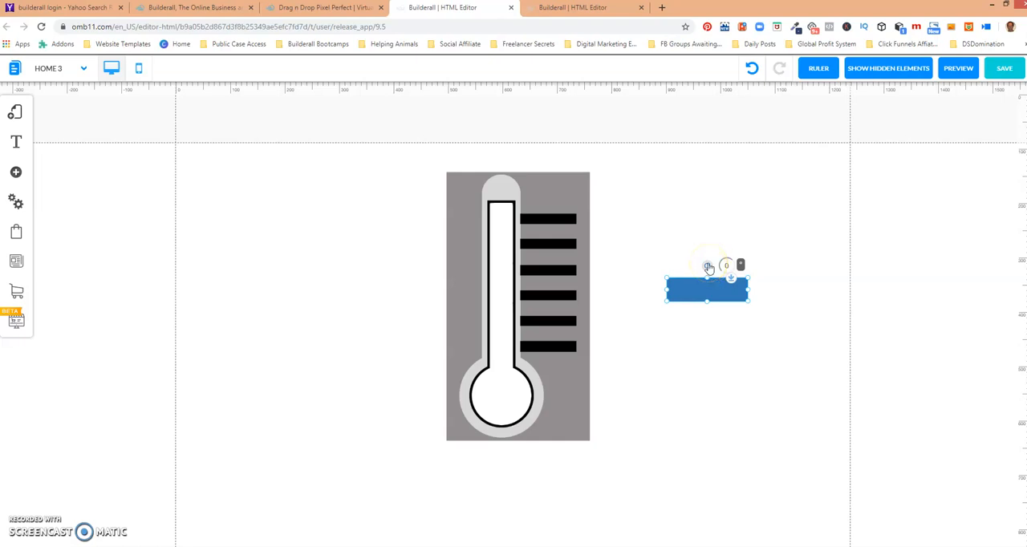
pyautogui.moveTo(709, 268); pyautogui.dragTo(686, 294)
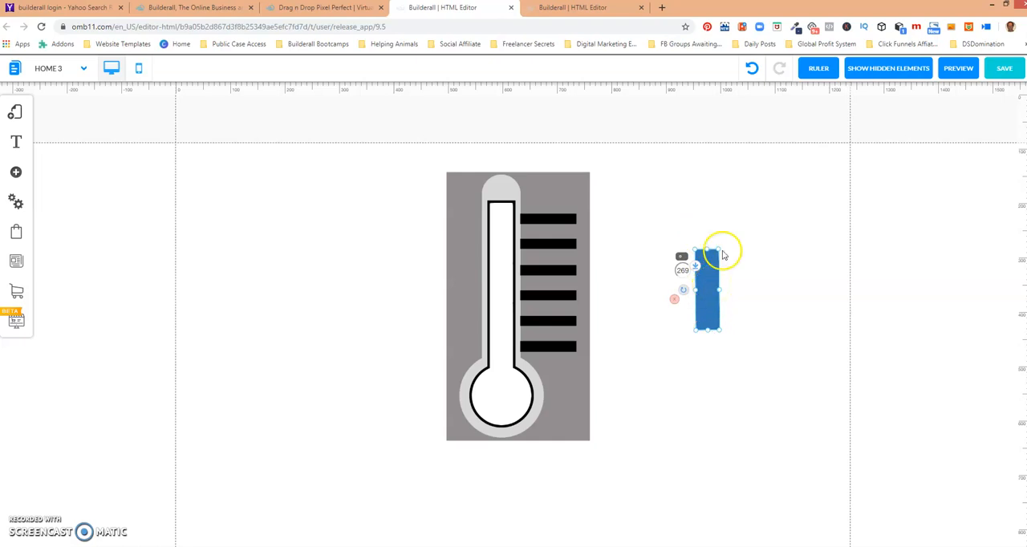
# Enlarge the vertical progress bar and position it over the thermometer's tube and bulb.
pyautogui.moveTo(718, 251); pyautogui.dragTo(756, 156)
pyautogui.moveTo(730, 210); pyautogui.dragTo(507, 308)
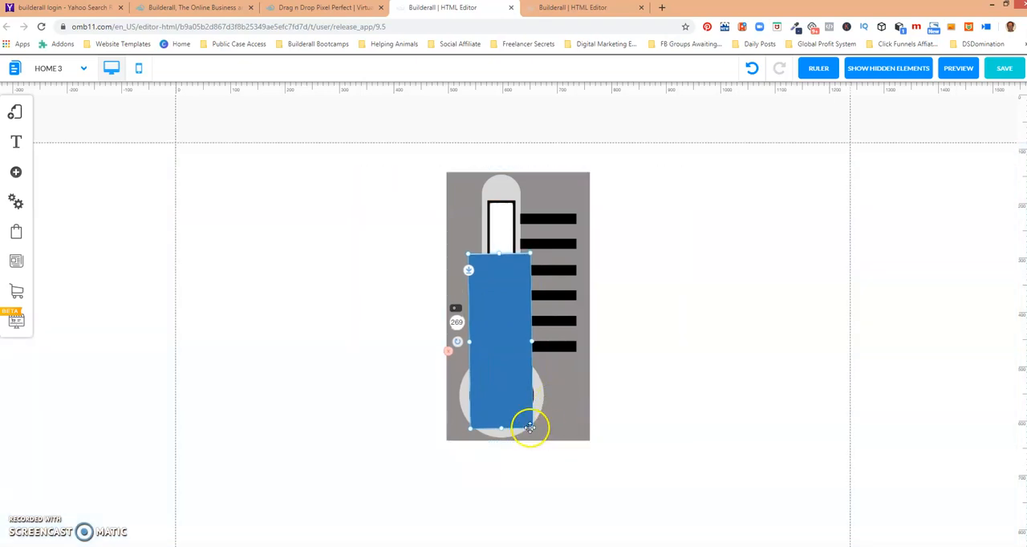
pyautogui.moveTo(531, 431); pyautogui.dragTo(547, 435)
pyautogui.moveTo(515, 399); pyautogui.dragTo(505, 399)
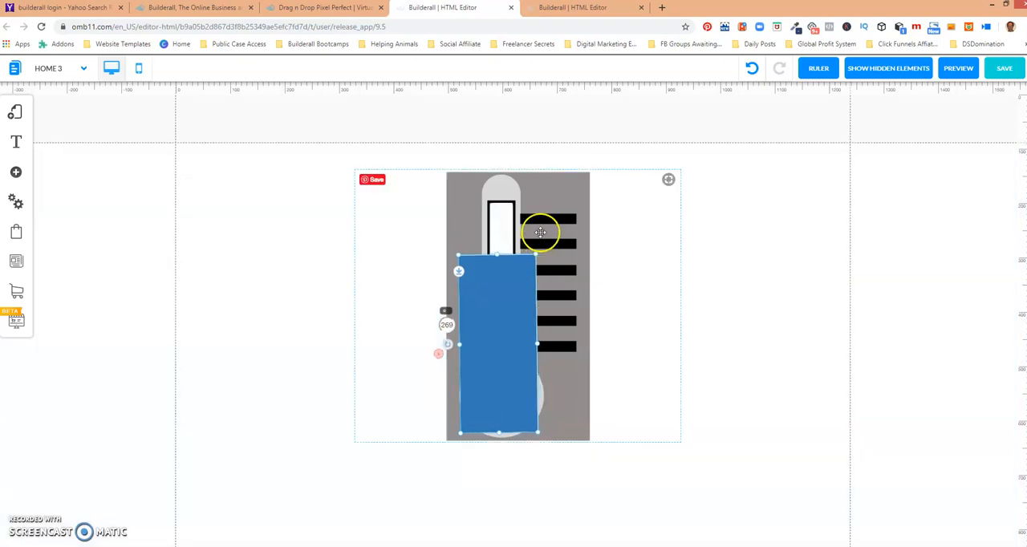
pyautogui.moveTo(536, 257); pyautogui.dragTo(535, 296)
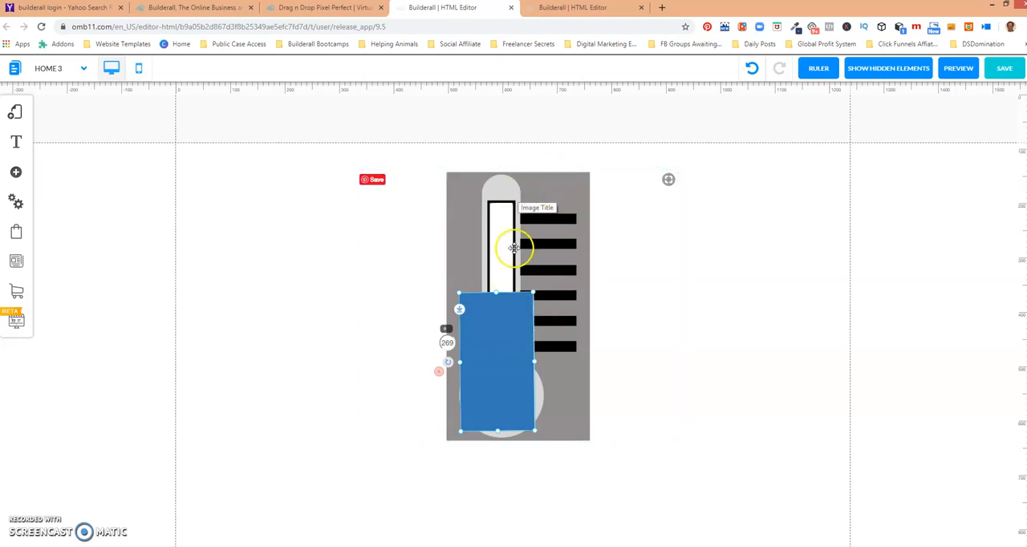
# Send the progress bar one layer back, behind the thermometer image.
pyautogui.rightClick(510, 355)
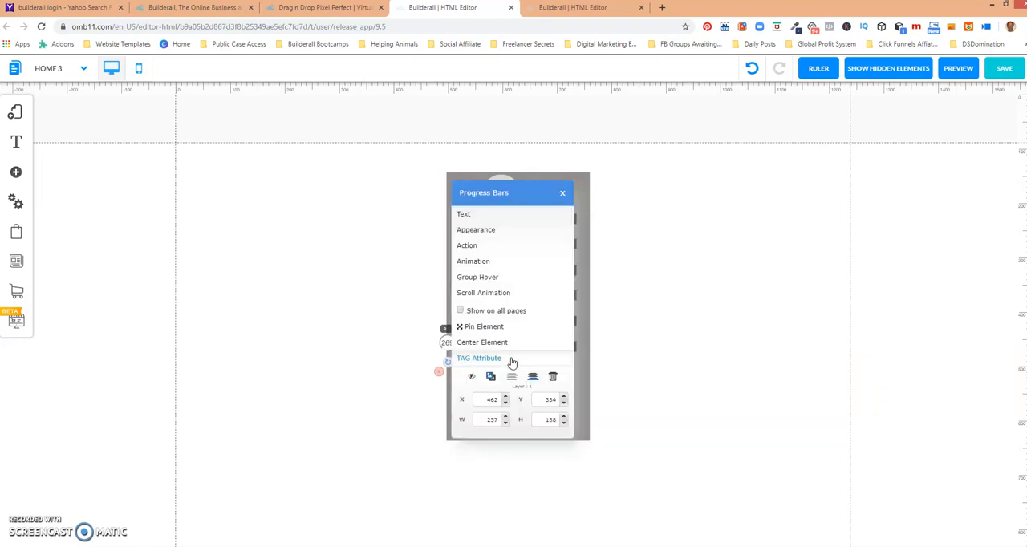
pyautogui.click(532, 378)
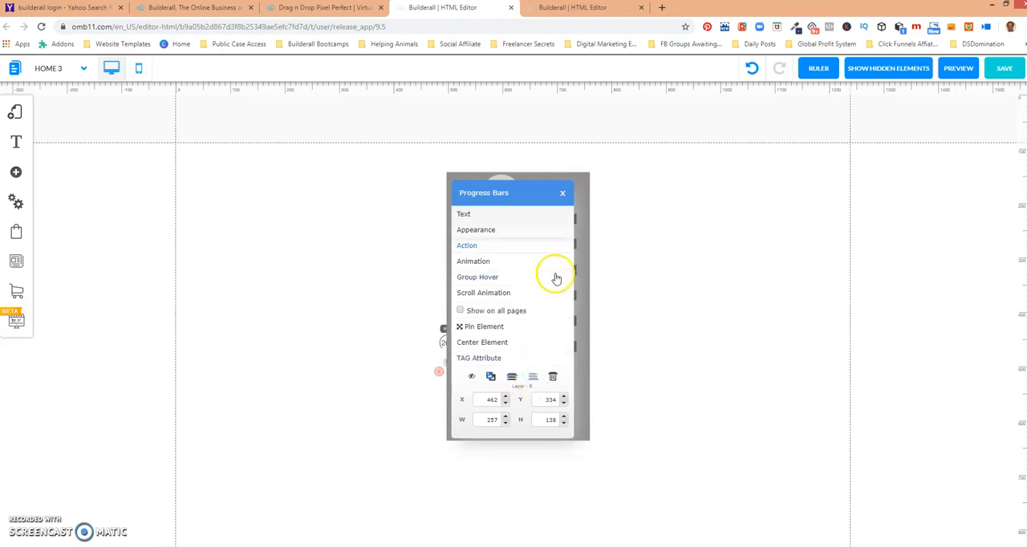
pyautogui.click(561, 192)
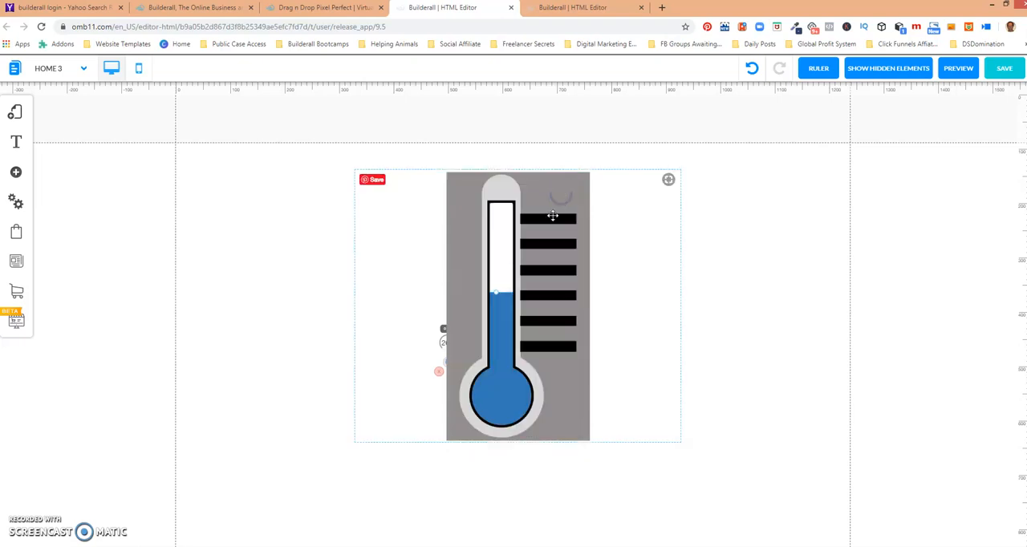
# Preview the page and return to the editor.
pyautogui.click(665, 280)
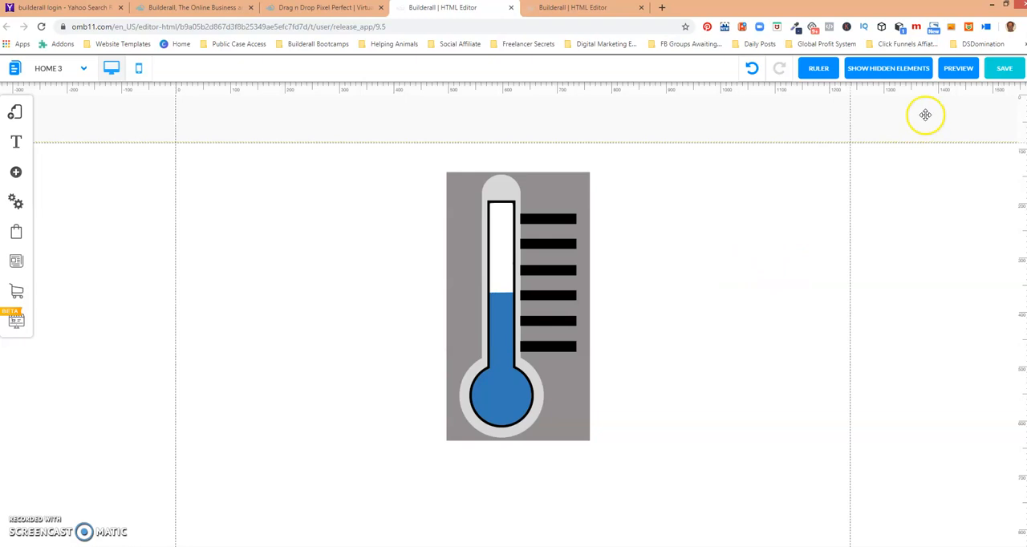
pyautogui.click(960, 69)
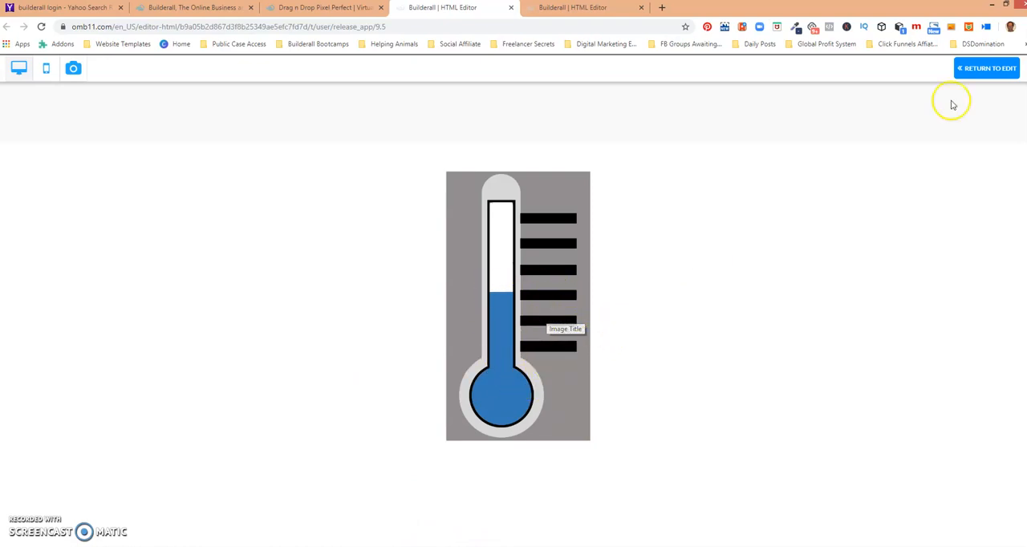
pyautogui.click(993, 70)
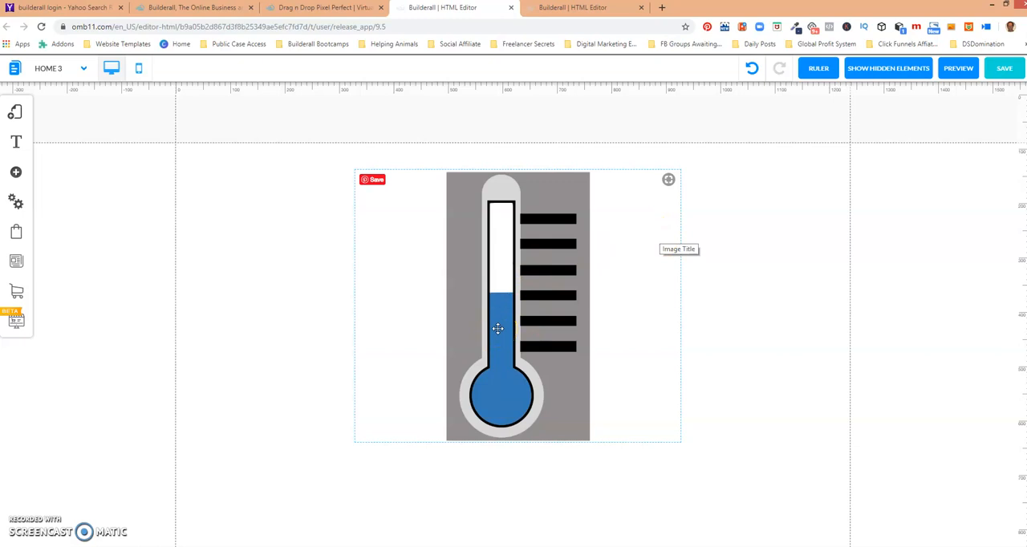
# Bring the progress bar above the thermometer image and stretch its top edge further up the tube.
pyautogui.click(507, 225)
pyautogui.click(539, 242)
pyautogui.click(542, 305)
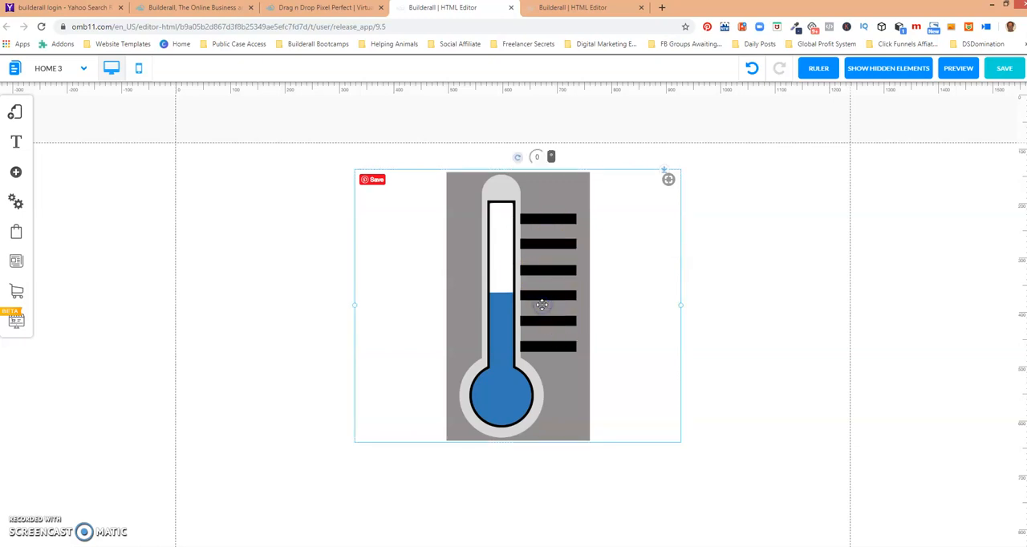
pyautogui.click(542, 305)
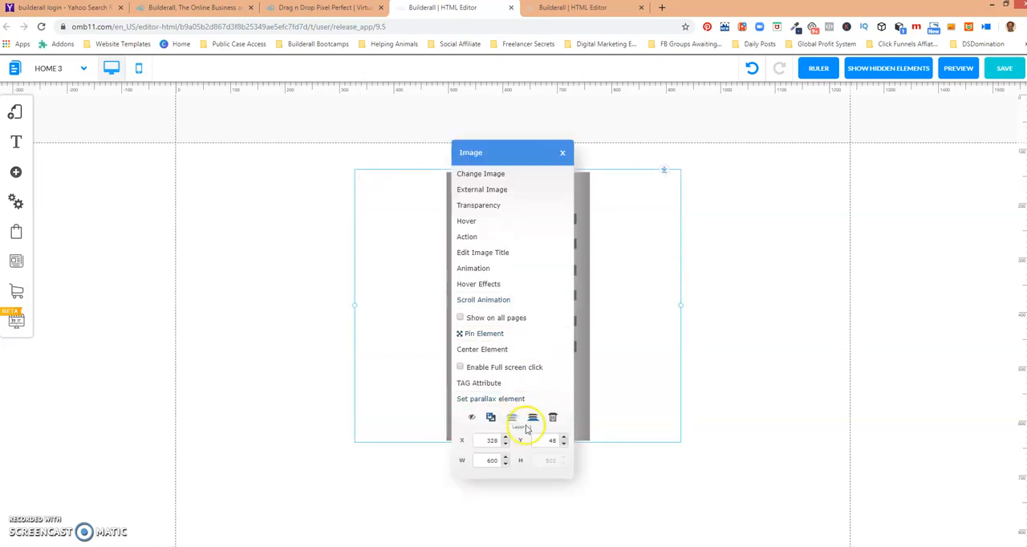
pyautogui.click(564, 153)
pyautogui.click(500, 345)
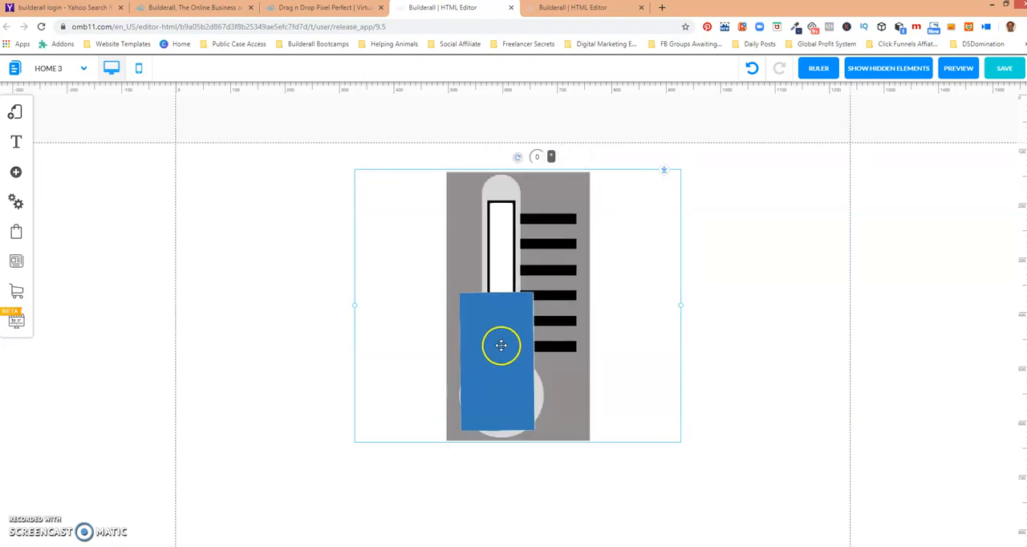
pyautogui.click(500, 341)
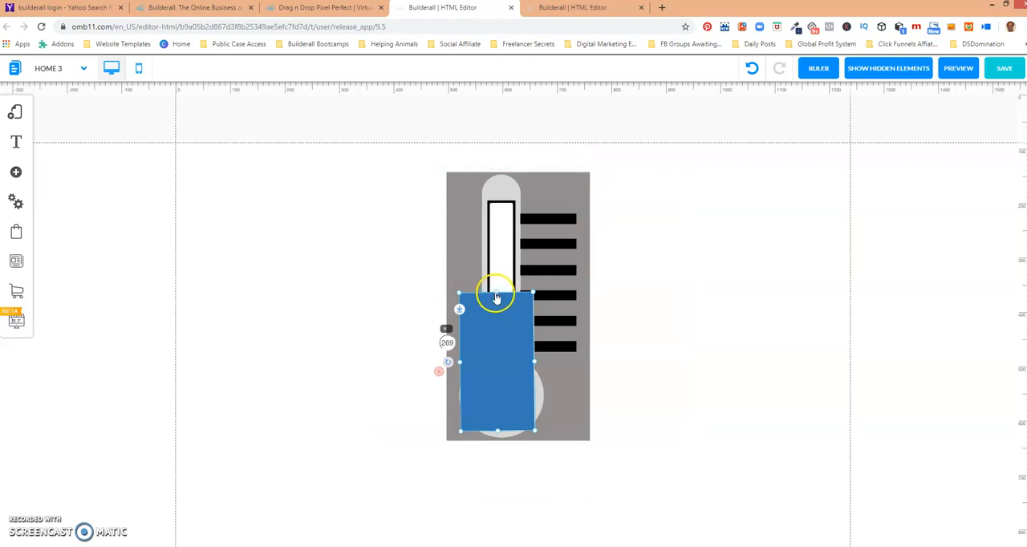
pyautogui.moveTo(497, 296); pyautogui.dragTo(505, 237)
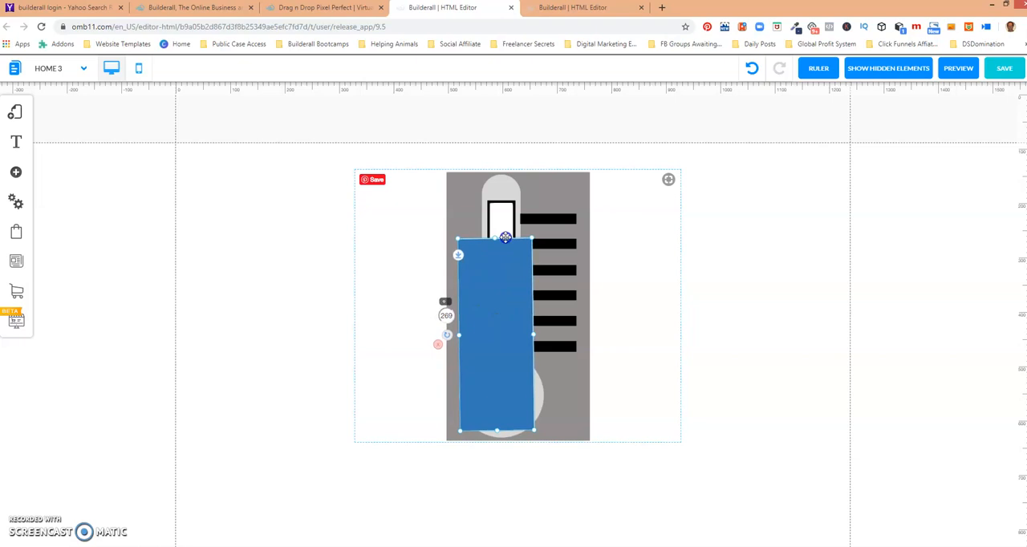
# Send the progress bar back behind the thermometer image again.
pyautogui.rightClick(508, 287)
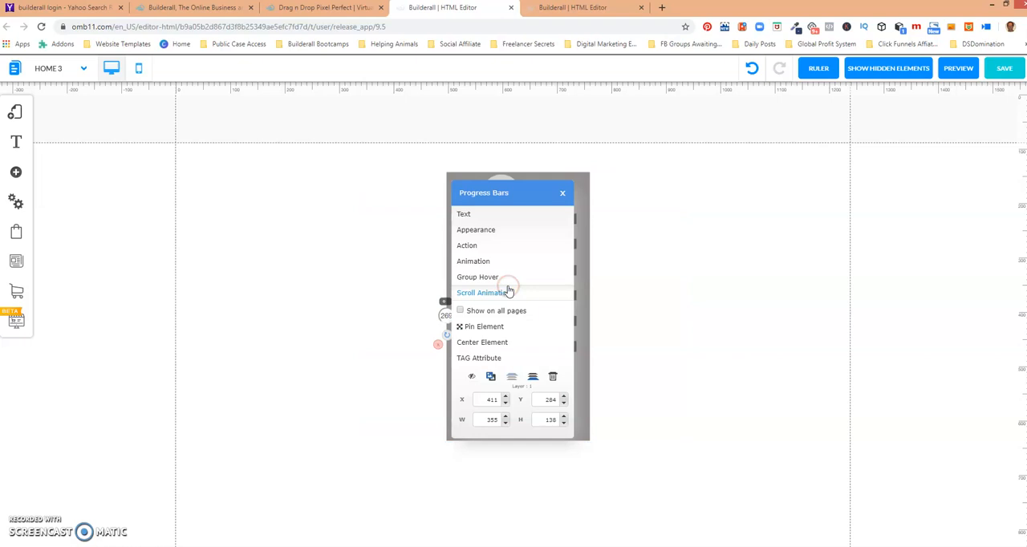
pyautogui.click(532, 380)
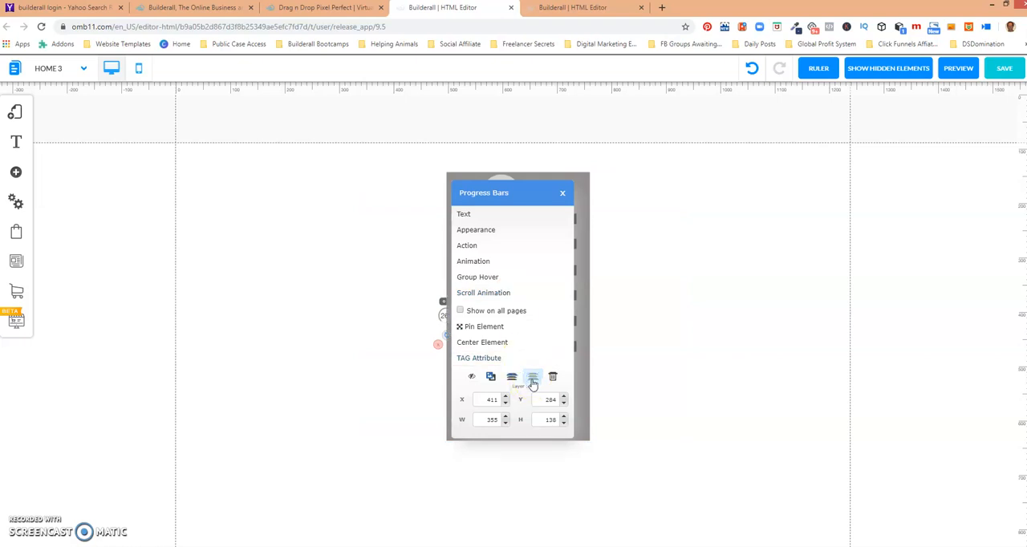
pyautogui.click(562, 192)
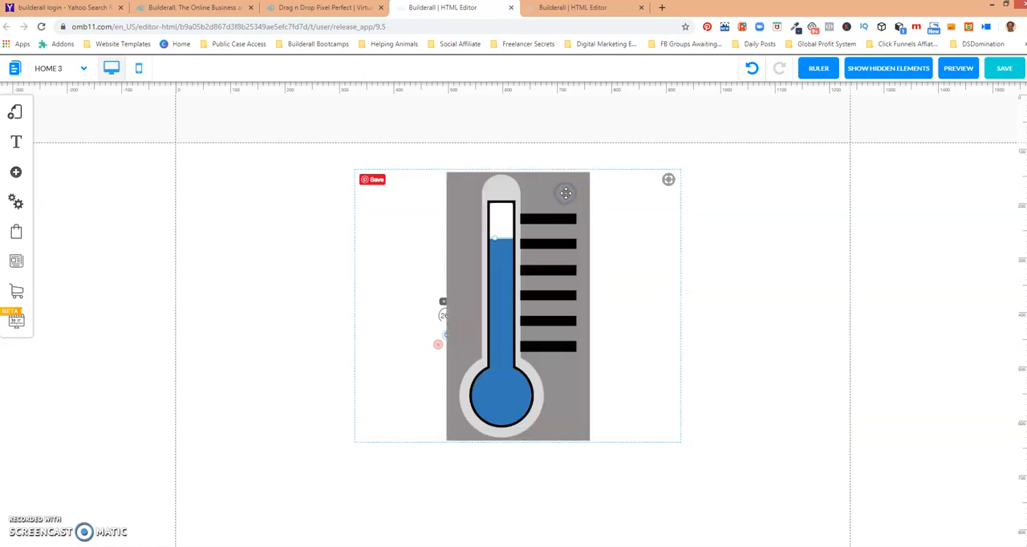
# Preview the page to check the thermometer fill animation.
pyautogui.click(745, 187)
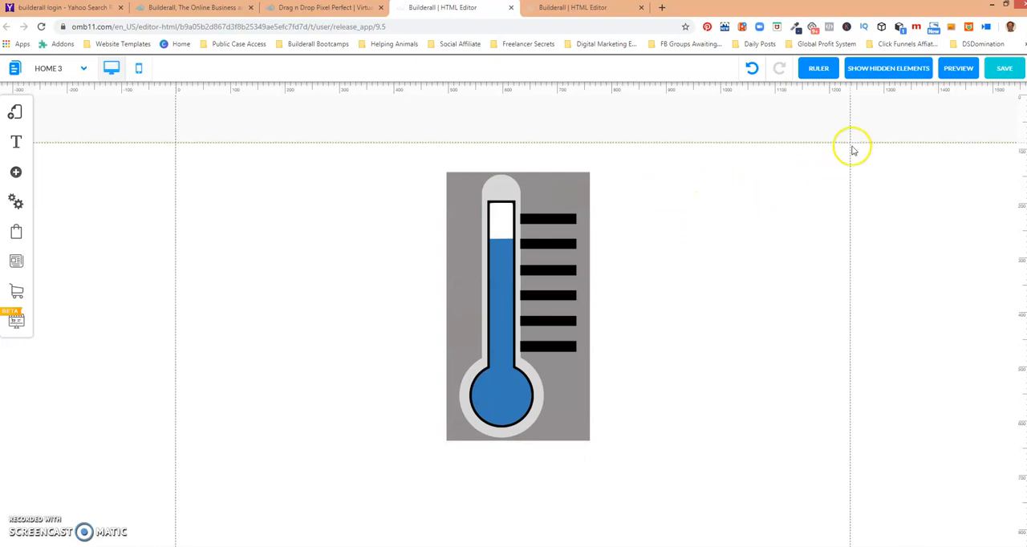
pyautogui.click(959, 68)
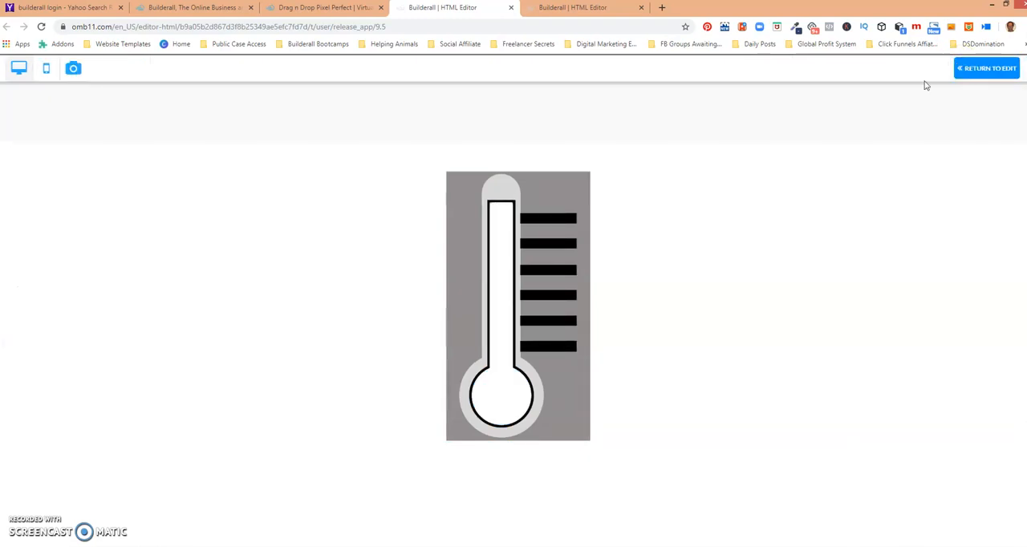